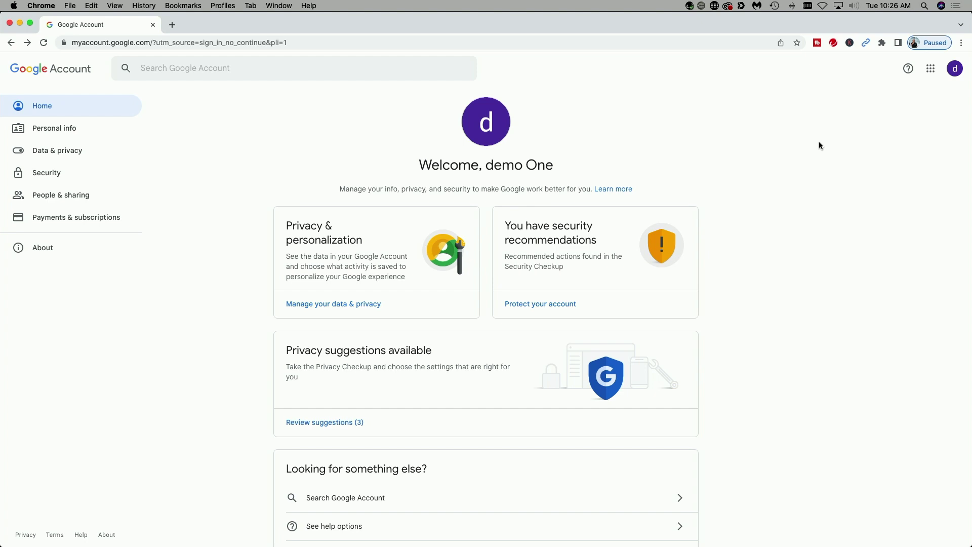
Open 'Manage your Google Account' from the profile avatar menu in a new tab.
left_click(958, 71)
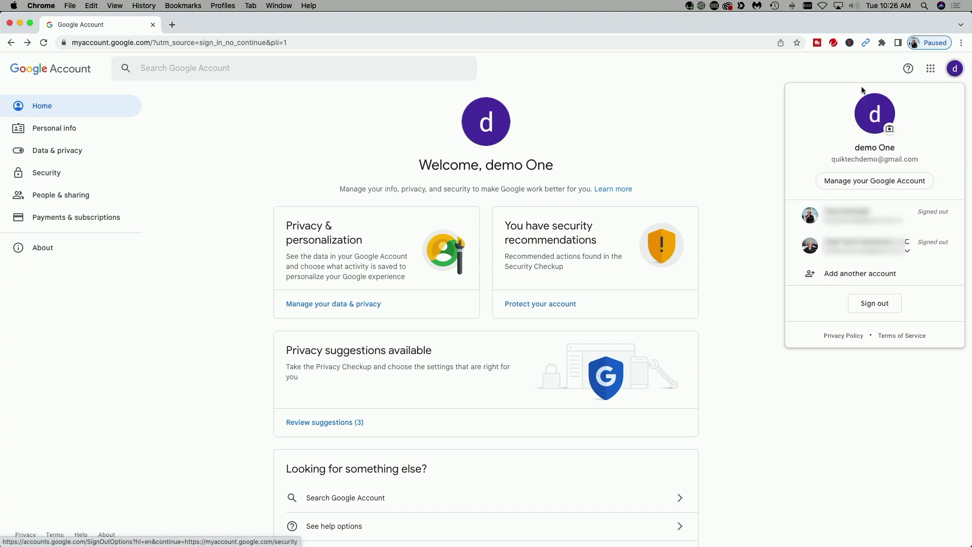
left_click(874, 179)
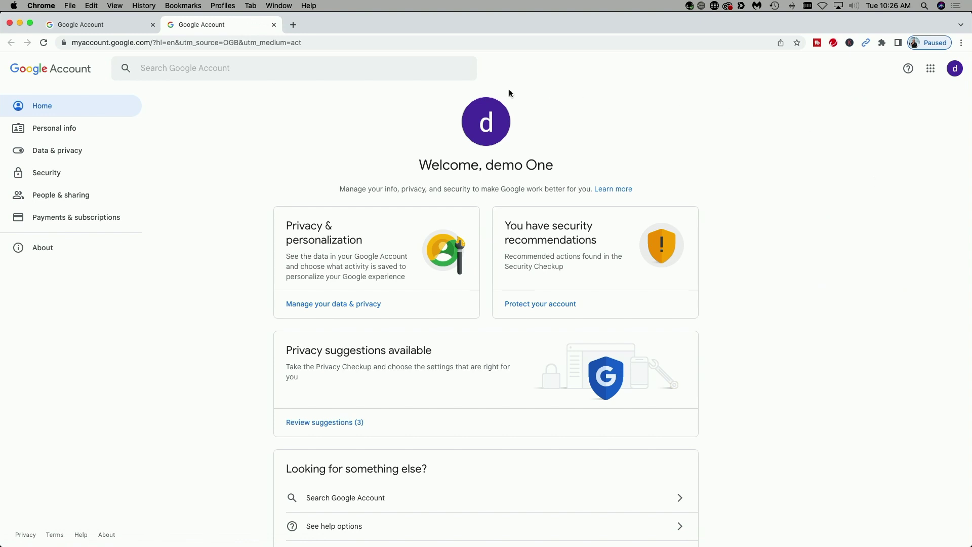
Go to the Security page and scroll to the Signing in to Google section.
left_click(47, 173)
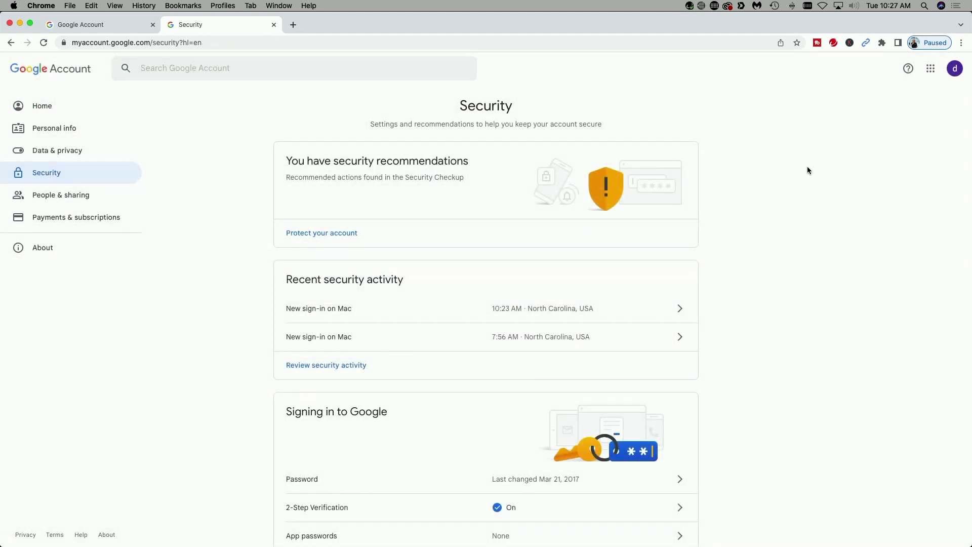
scroll(807, 167, "down", 6)
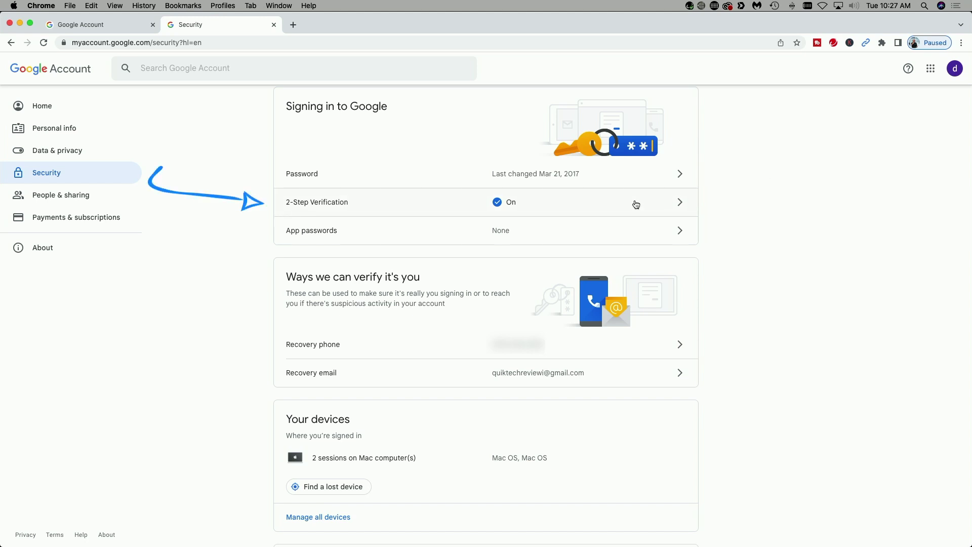
Open 2-Step Verification, verifying identity with the account password and a texted 6-digit code.
left_click(664, 205)
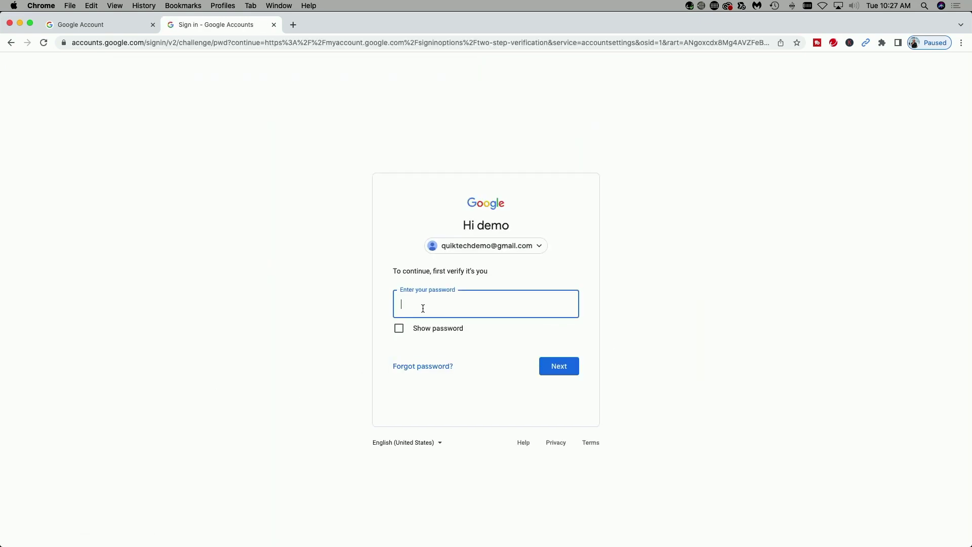
type("••••")
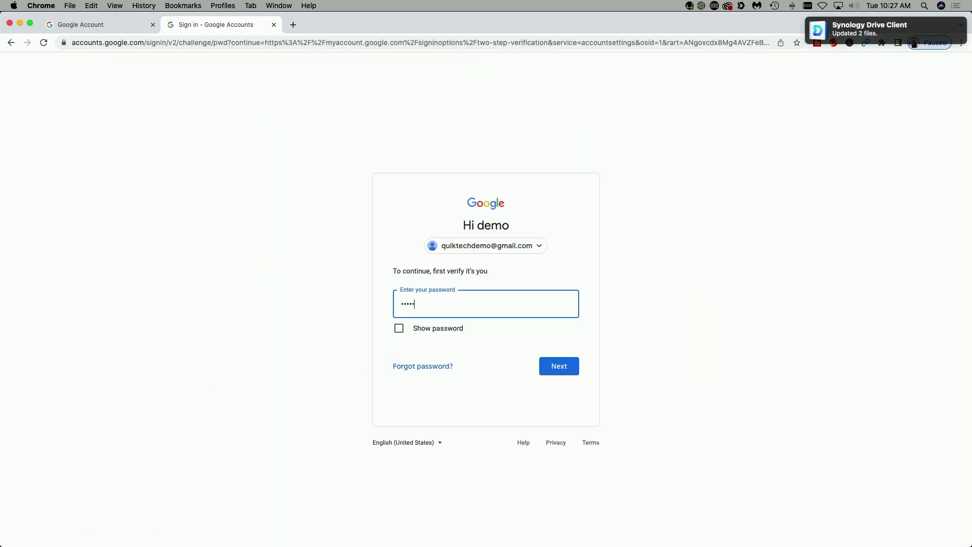
key("Return")
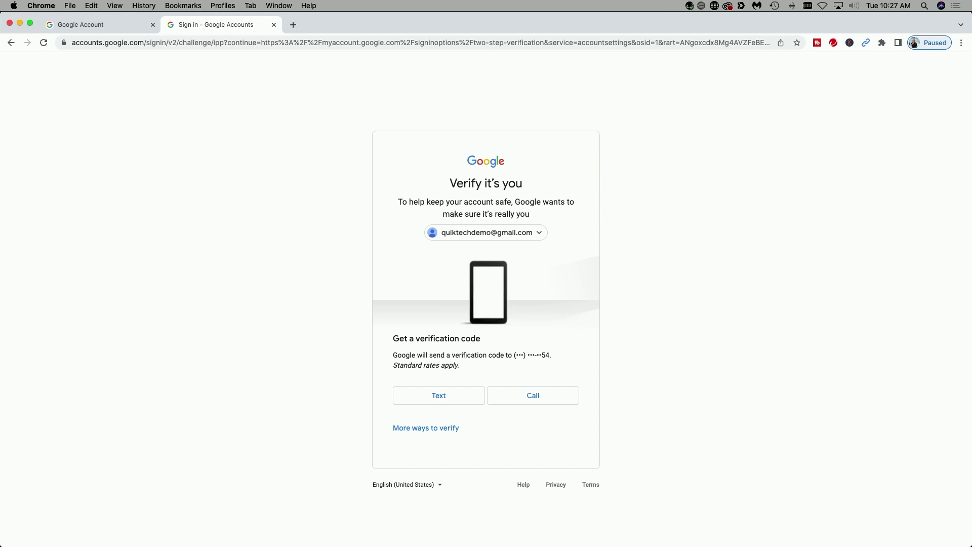
left_click(439, 396)
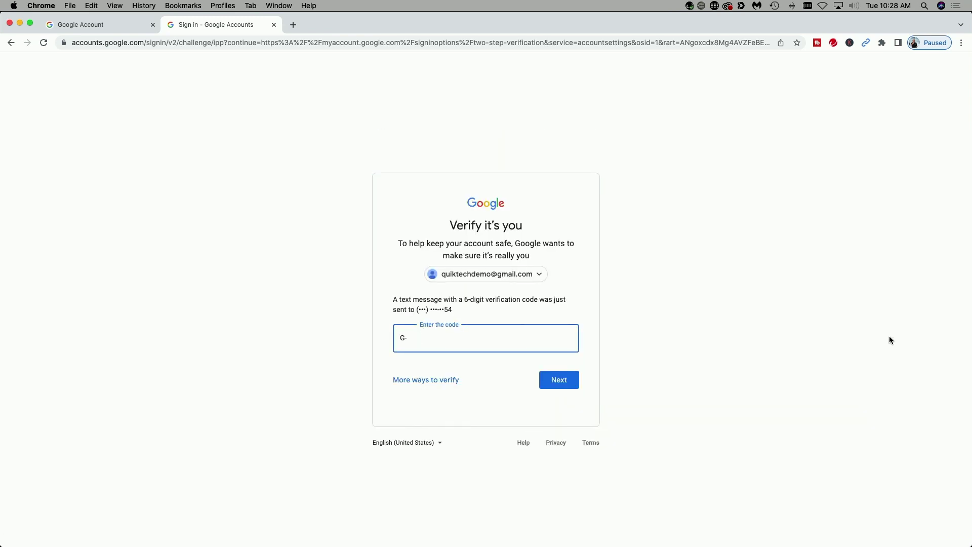
type("123456")
key("Return")
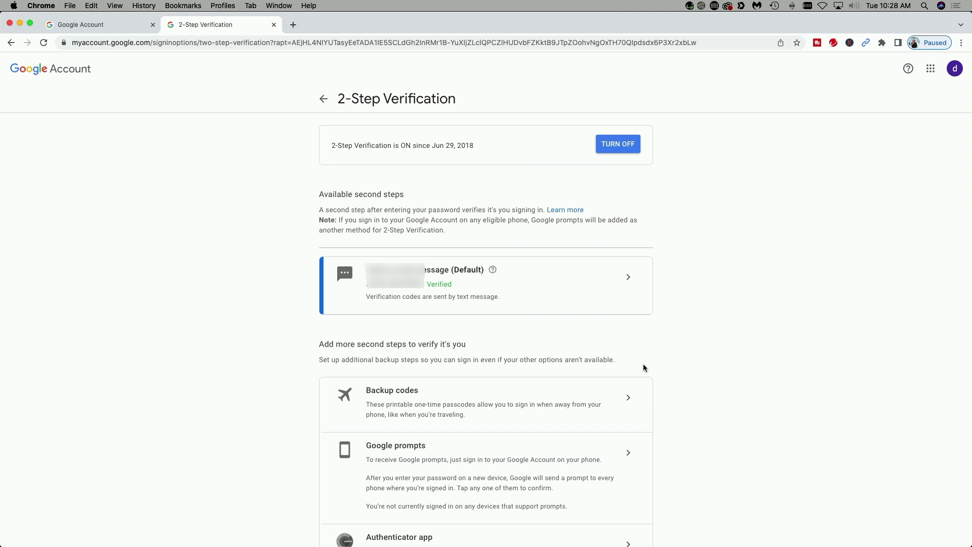
Open the Security Key settings under 2-Step Verification and start adding a new key.
scroll(643, 366, "down", 5)
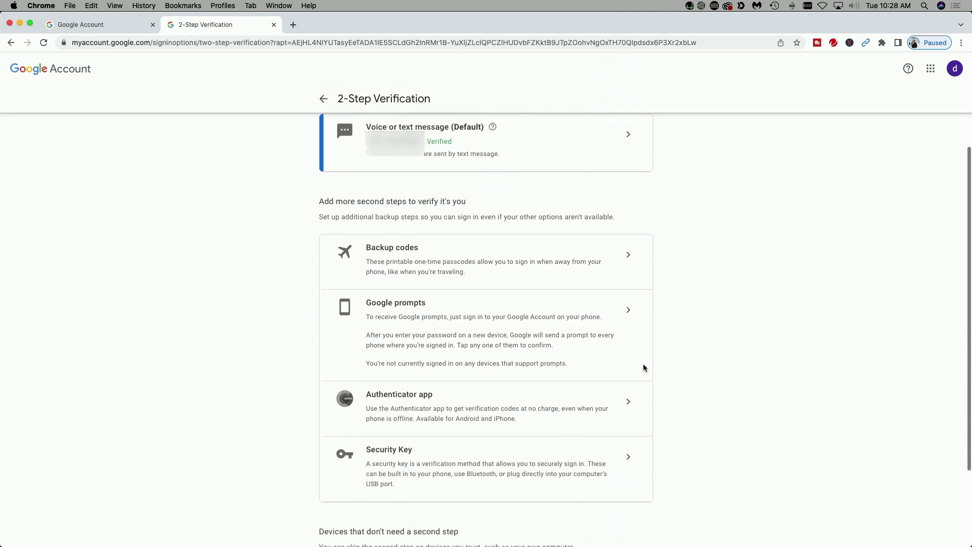
scroll(642, 364, "down", 2)
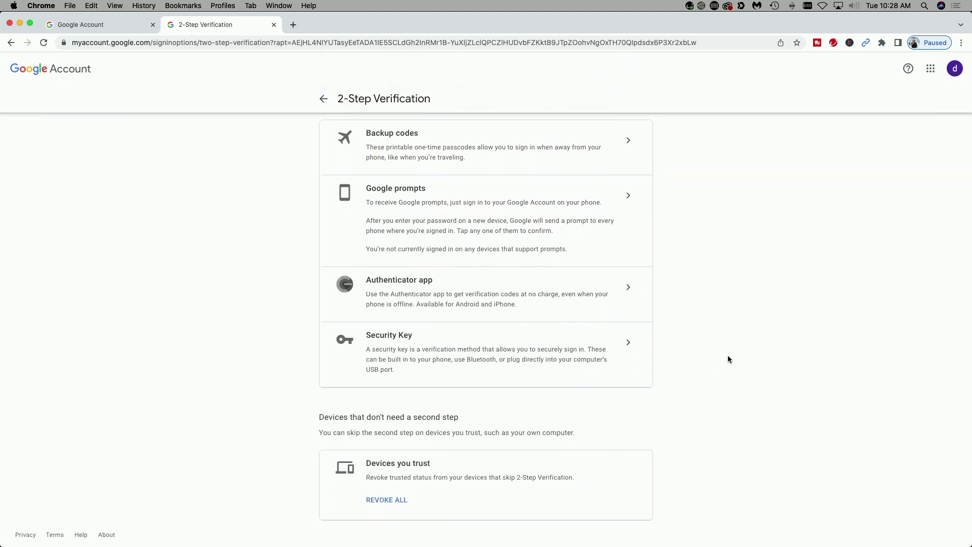
left_click(629, 347)
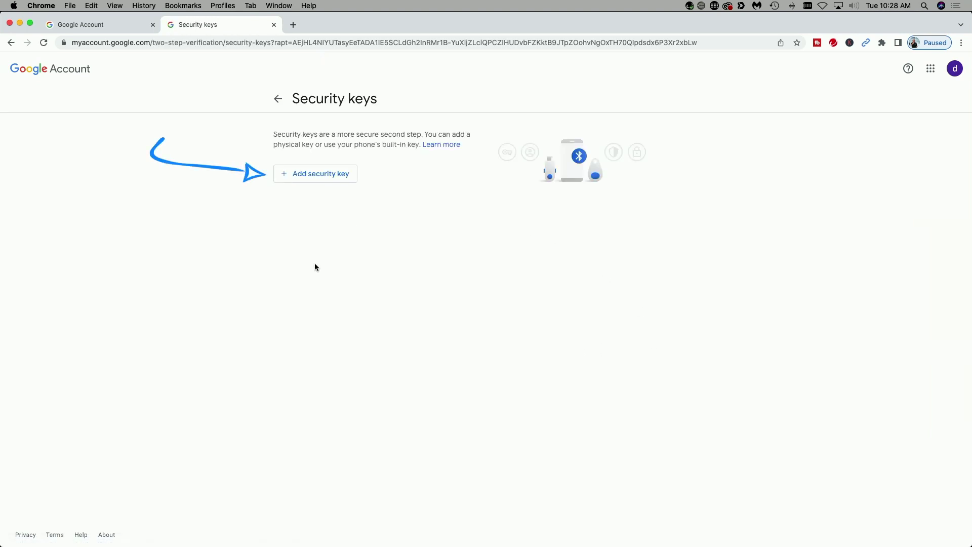
left_click(314, 176)
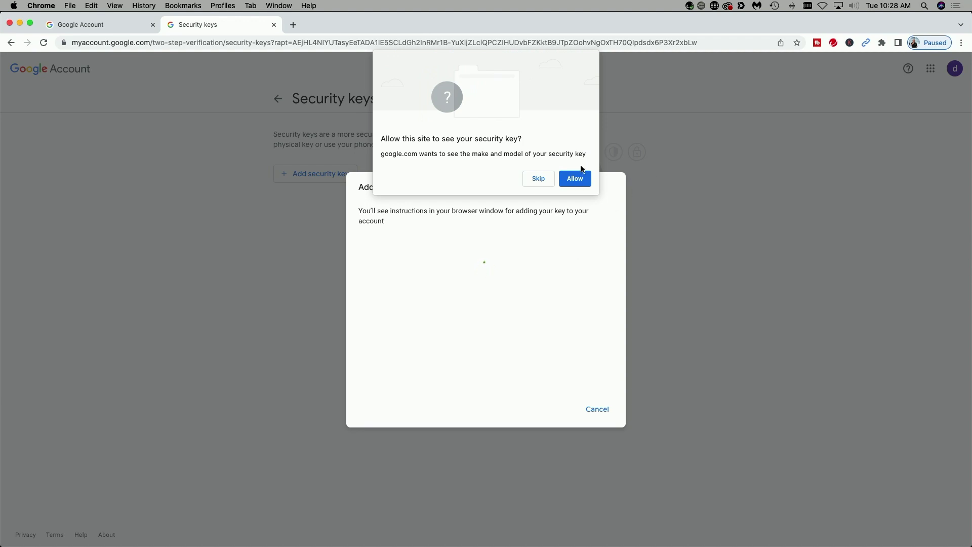
Let google.com read the key's make and model, name it Yubikey 5, and save.
left_click(575, 179)
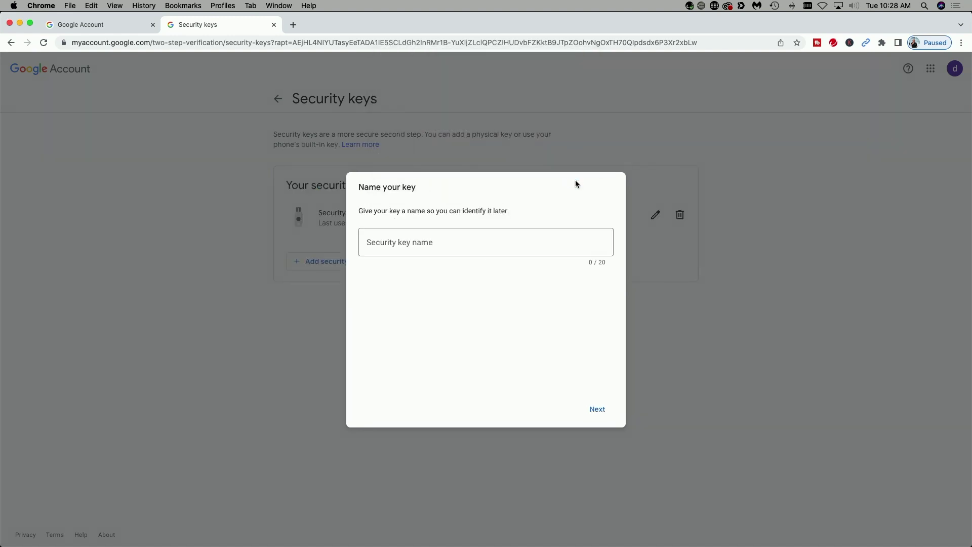
left_click(414, 246)
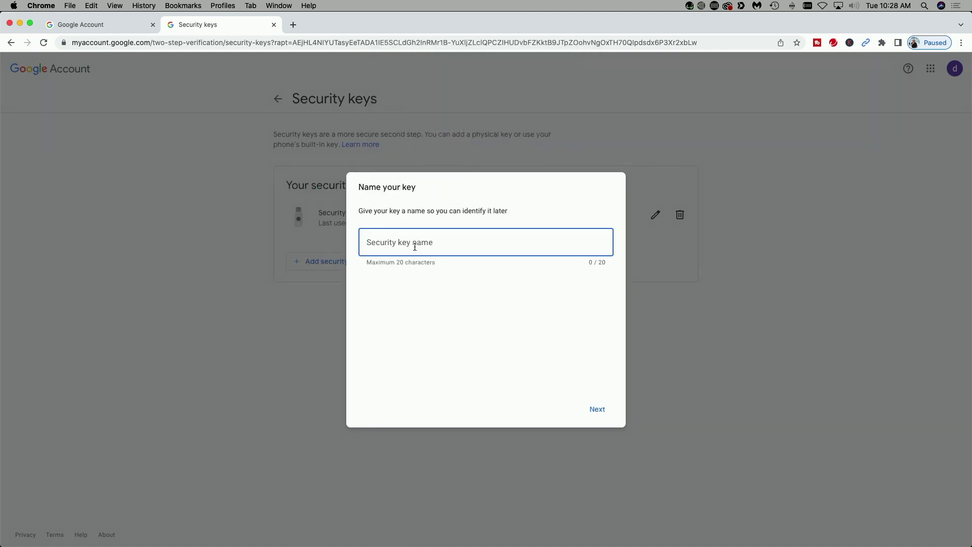
type("Yubikey 5")
left_click(598, 412)
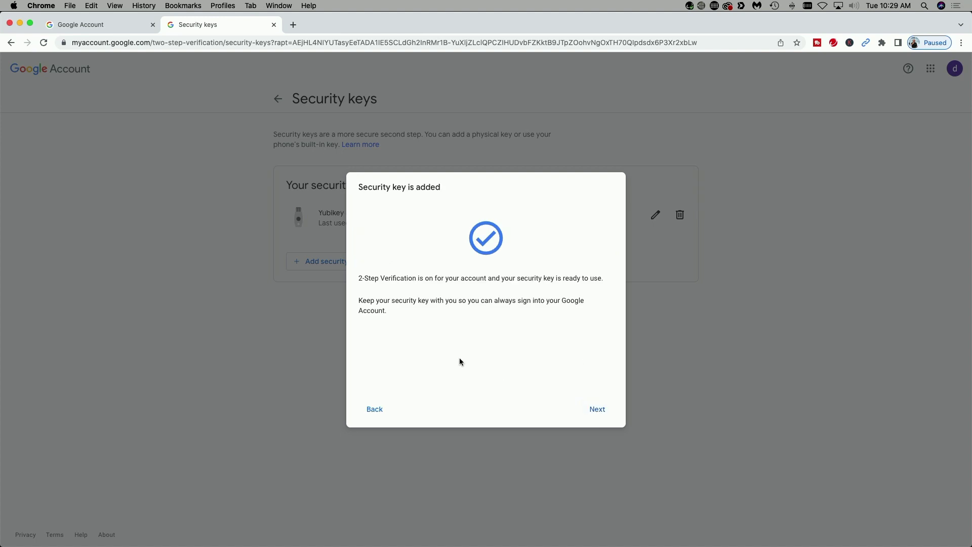
left_click(597, 410)
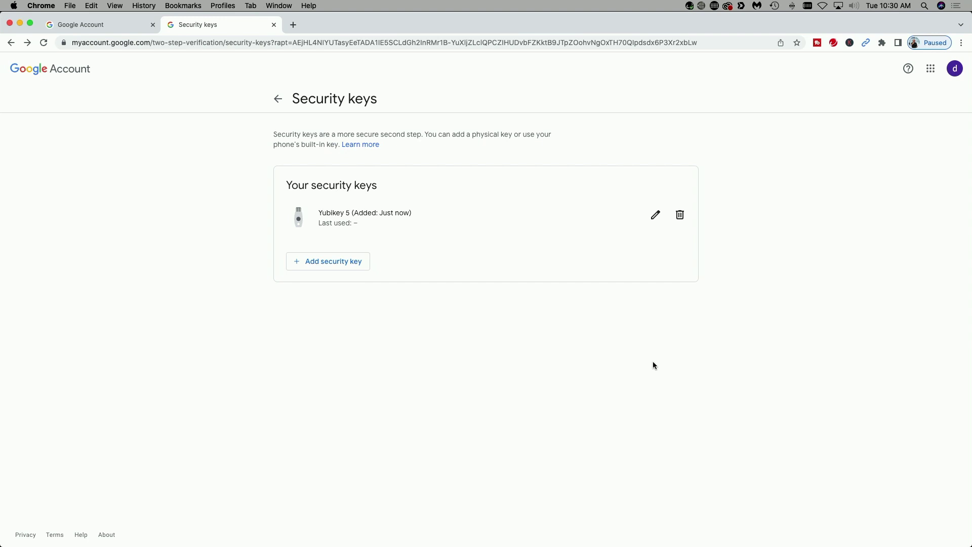
left_click(955, 69)
Sign out, then sign back in with the password and security key, keeping verification required on this device.
left_click(882, 302)
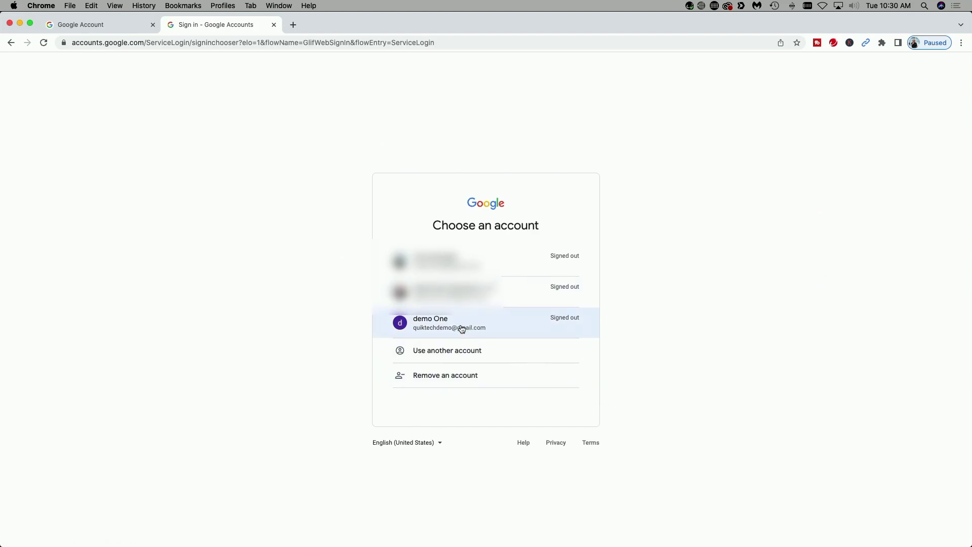
left_click(461, 329)
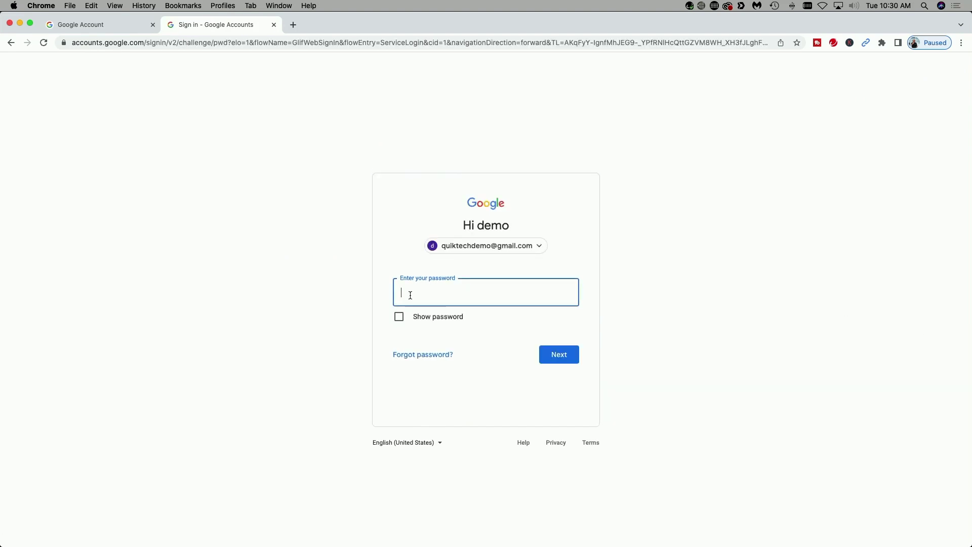
type("••••••••")
left_click(557, 358)
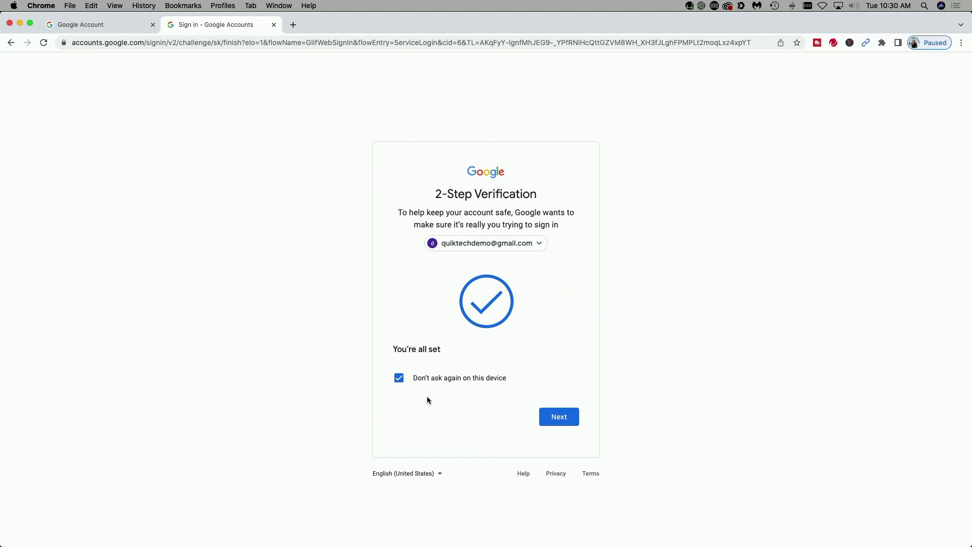
left_click(398, 380)
left_click(561, 416)
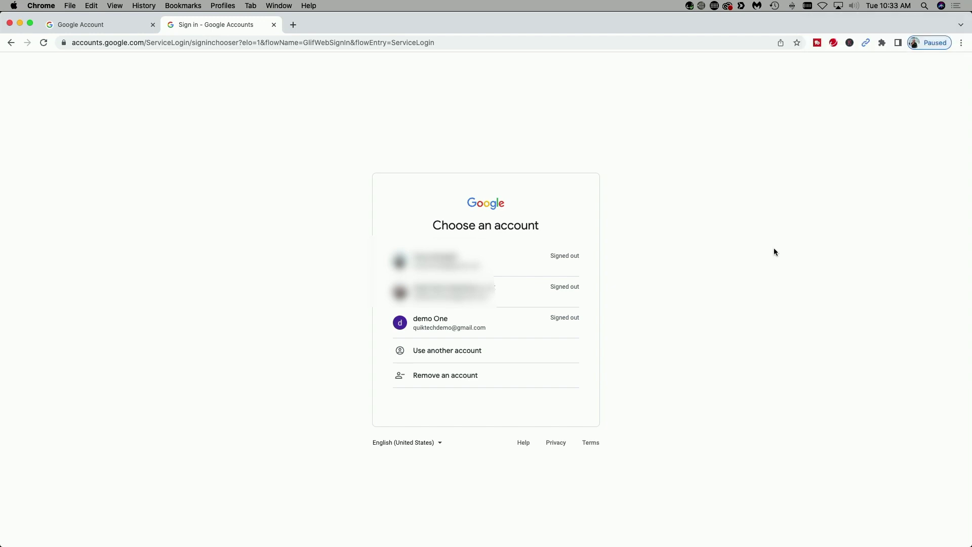
Sign in with the password, skipping the security key in favour of a texted verification code.
left_click(453, 328)
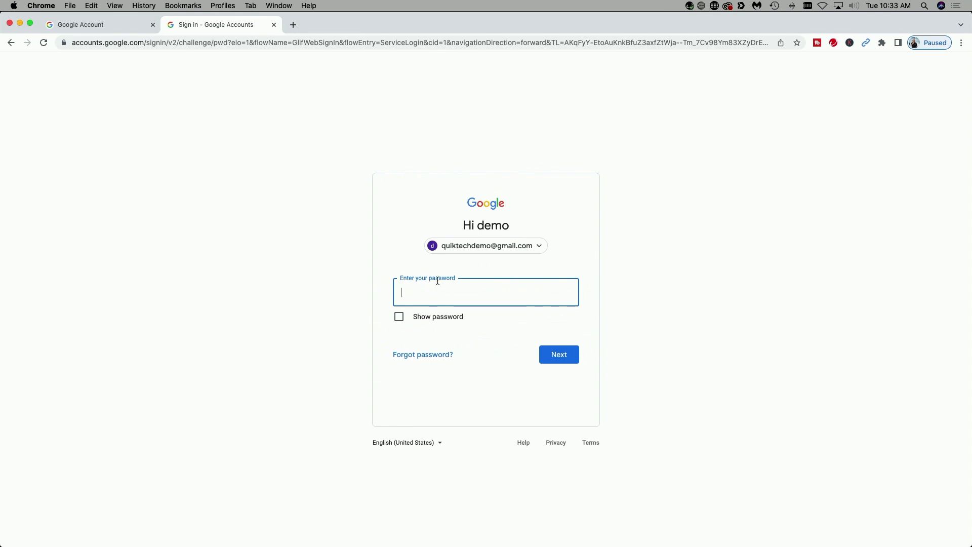
type("••")
key("Return")
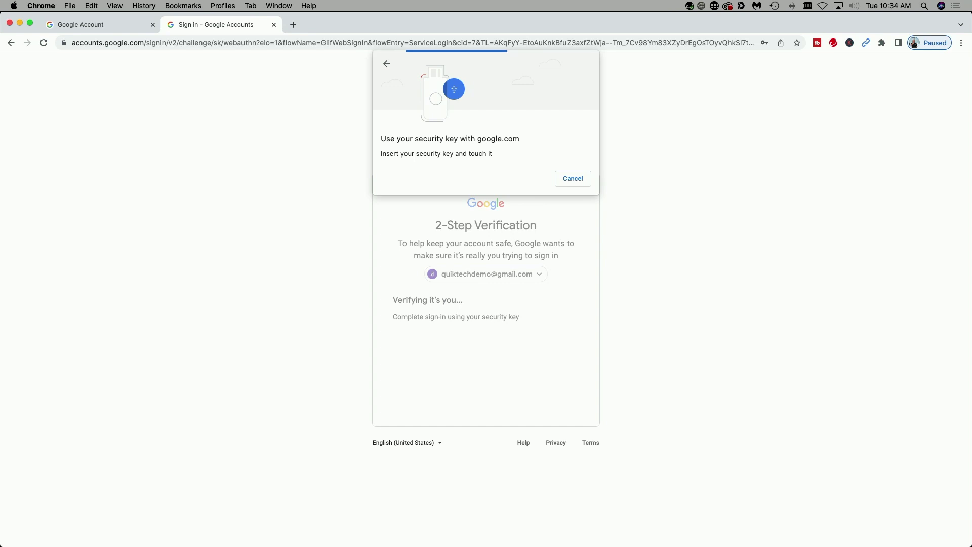
left_click(580, 180)
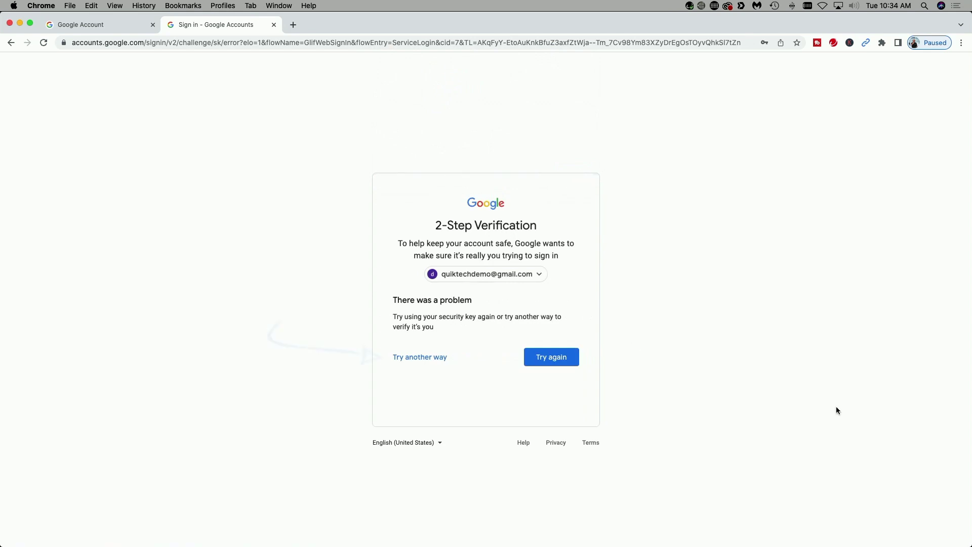
left_click(418, 361)
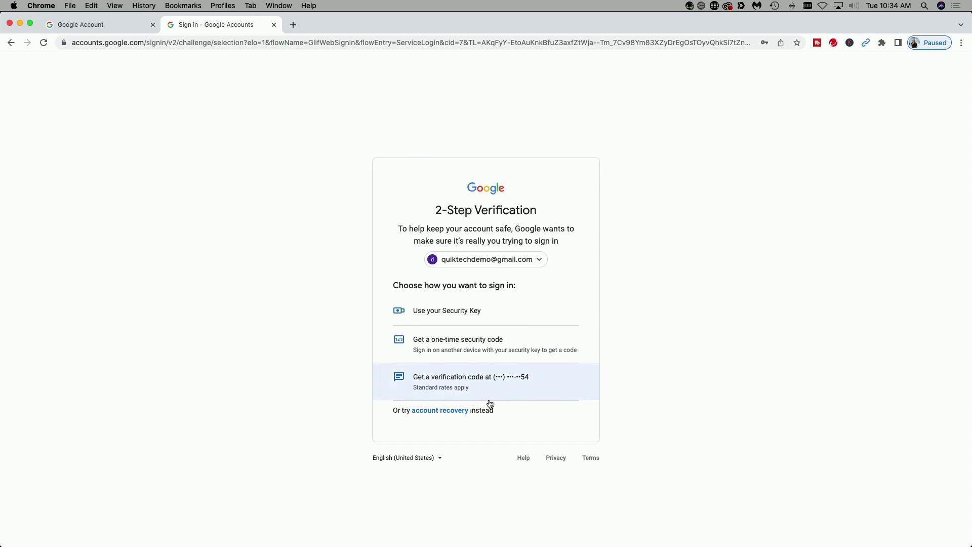
left_click(460, 383)
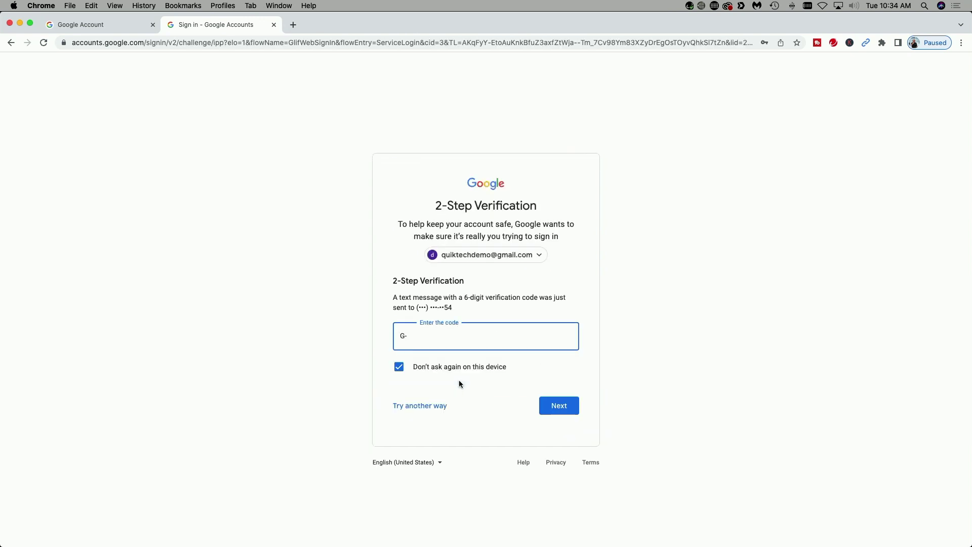
type("123456")
key("Return")
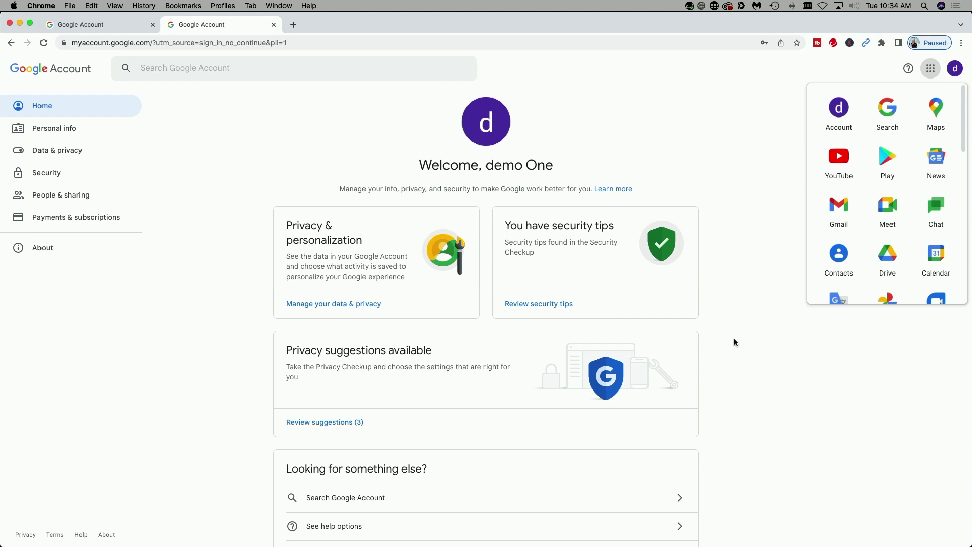
From Security, reopen 2-Step Verification with the password and open the Security Key (Default) list.
left_click(49, 174)
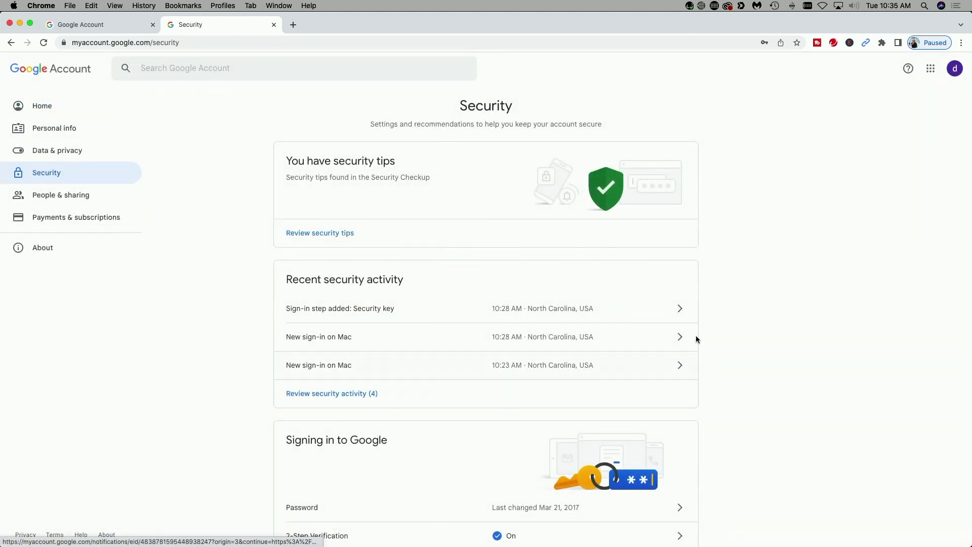
scroll(732, 308, "down", 4)
scroll(735, 309, "down", 2)
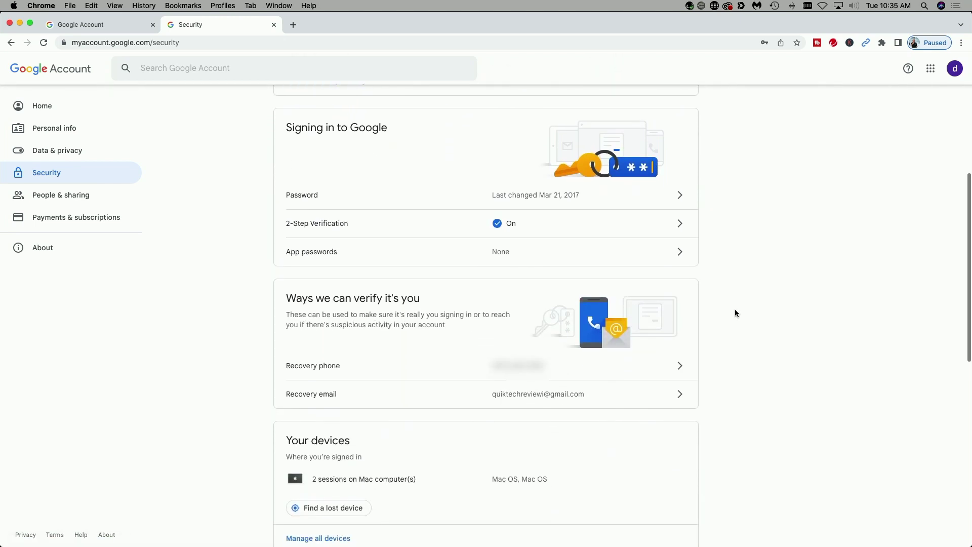
left_click(681, 226)
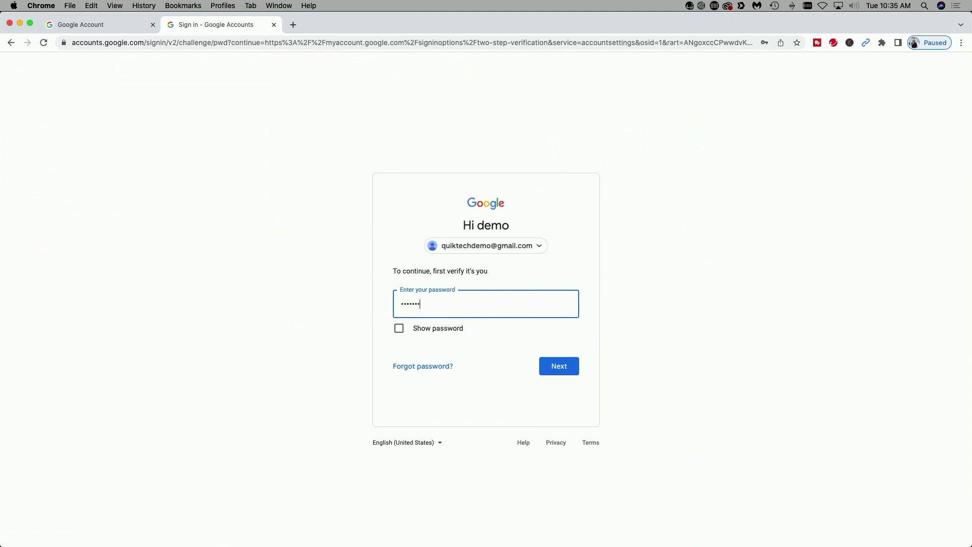
key("Return")
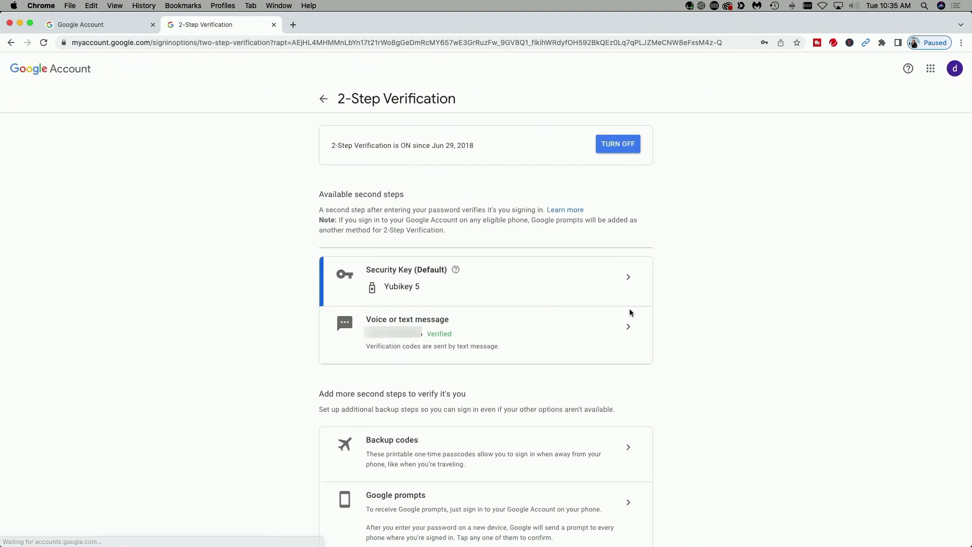
scroll(716, 357, "down", 3)
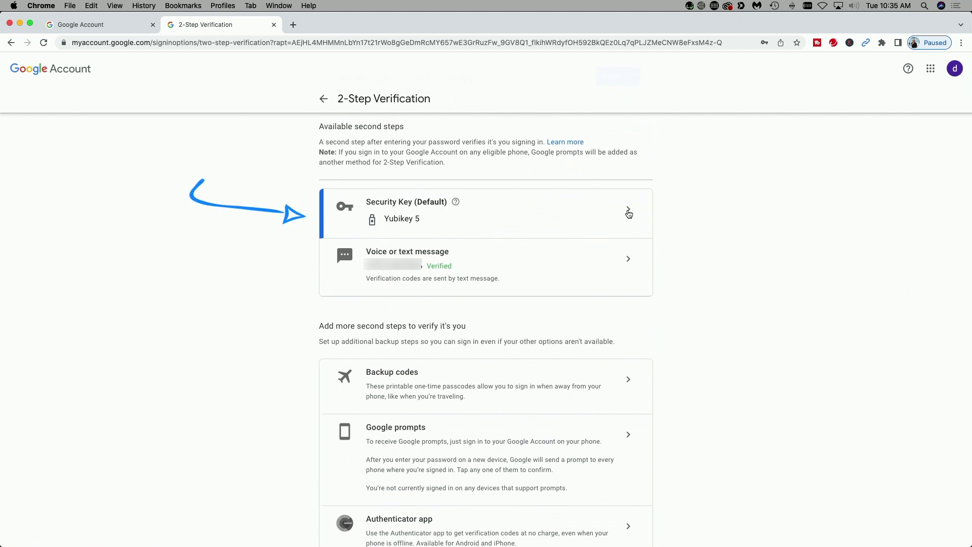
left_click(628, 212)
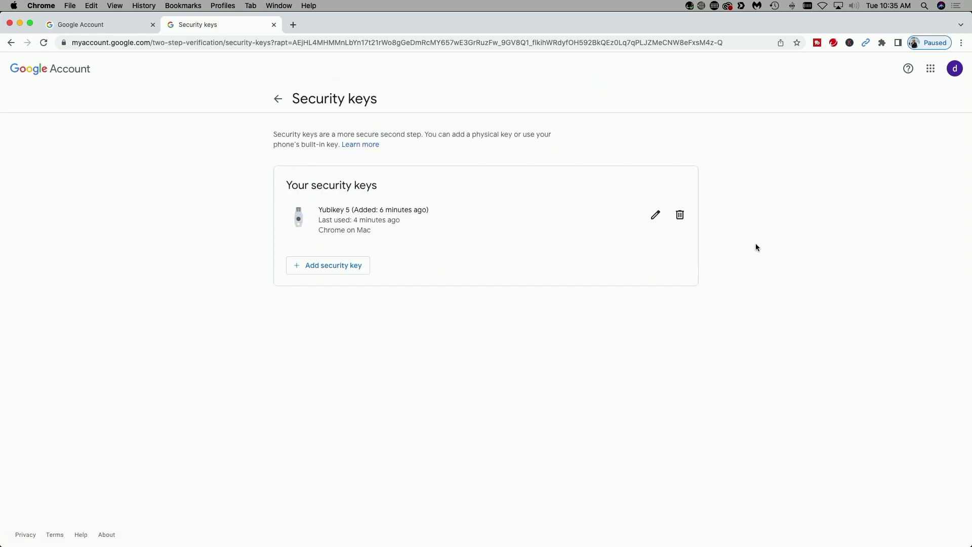